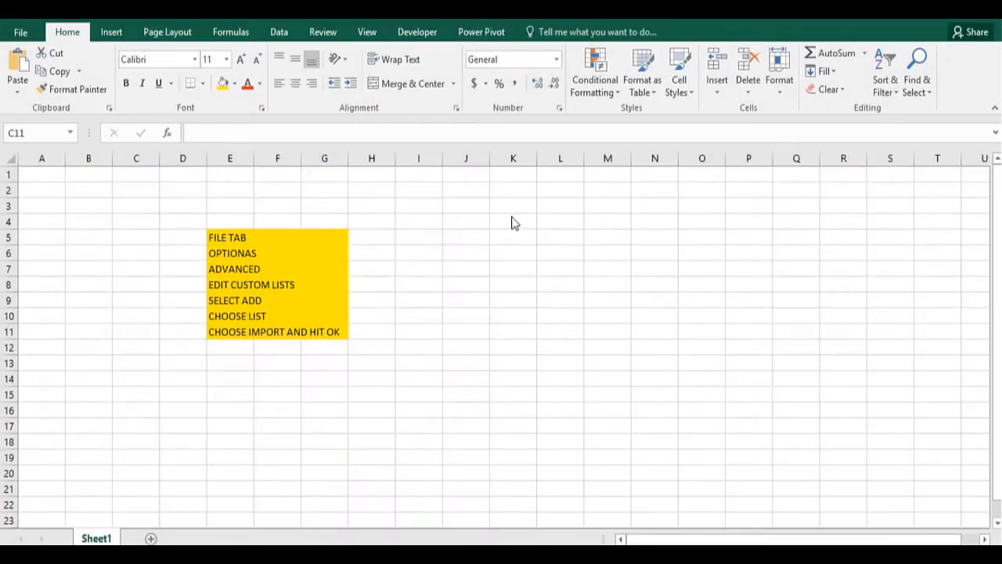
Step: Enter Monday and Tuesday in K4:K5 and extend the weekday series down to K14
click(510, 220)
text(m)
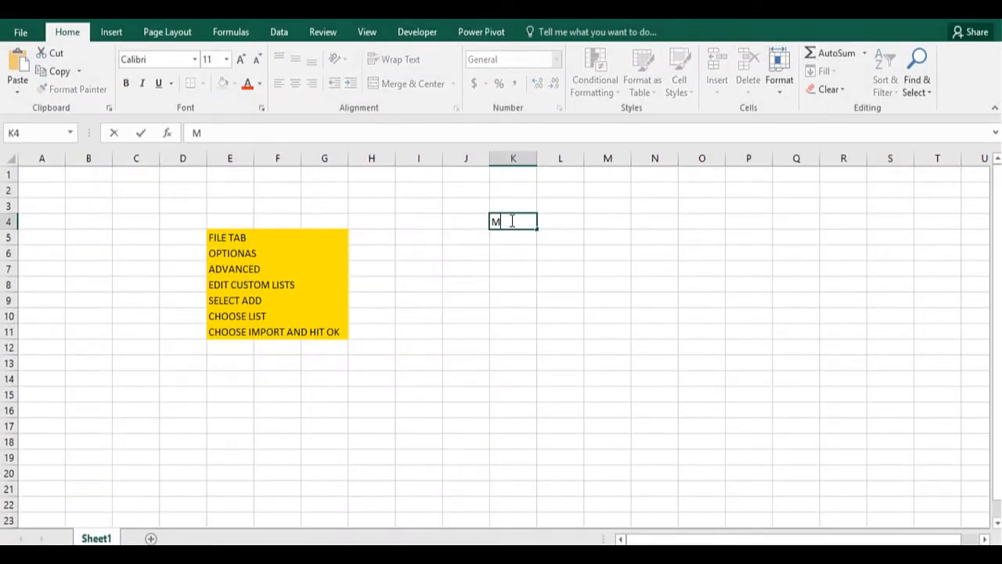
text(onday)
key(Return)
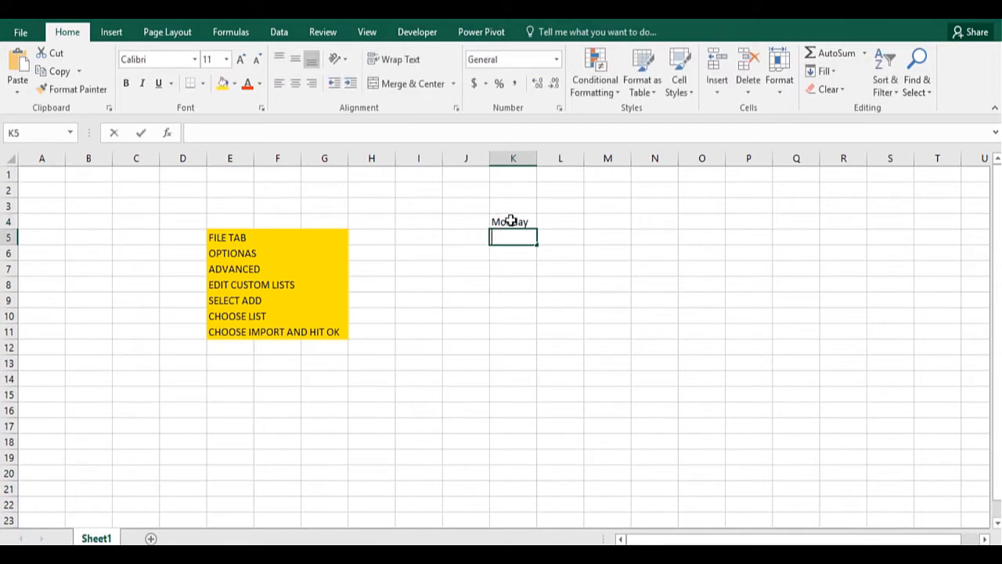
text(Tuesday)
key(Return)
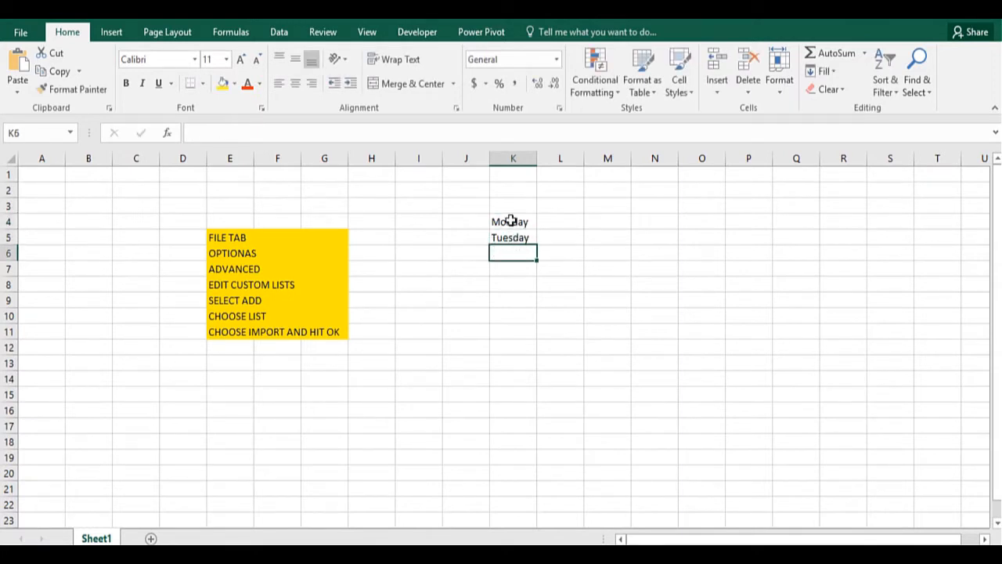
drag(509, 222, 513, 238)
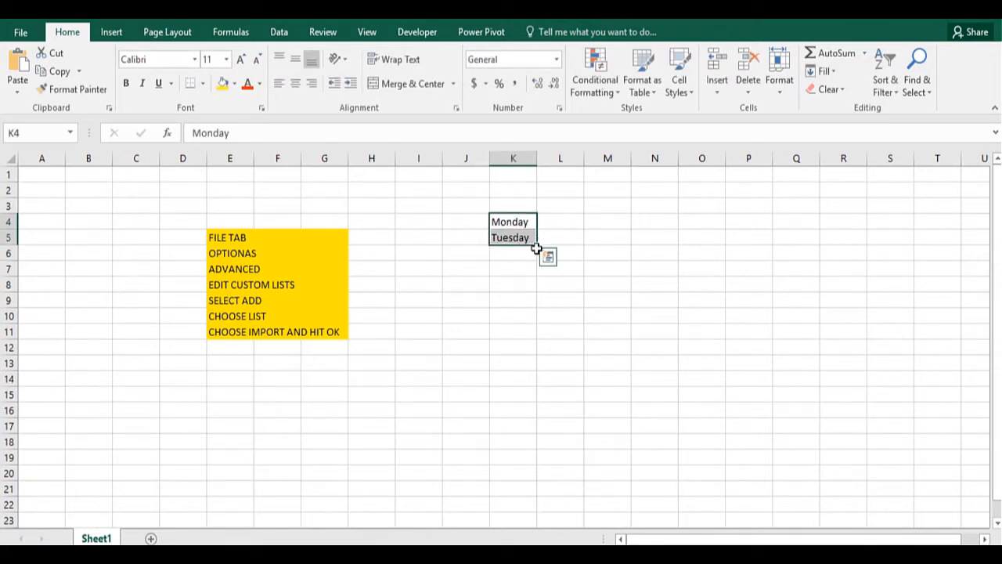
drag(538, 248, 524, 385)
Step: Enter January and February in M4:M5 and extend the month series down to M16
click(623, 224)
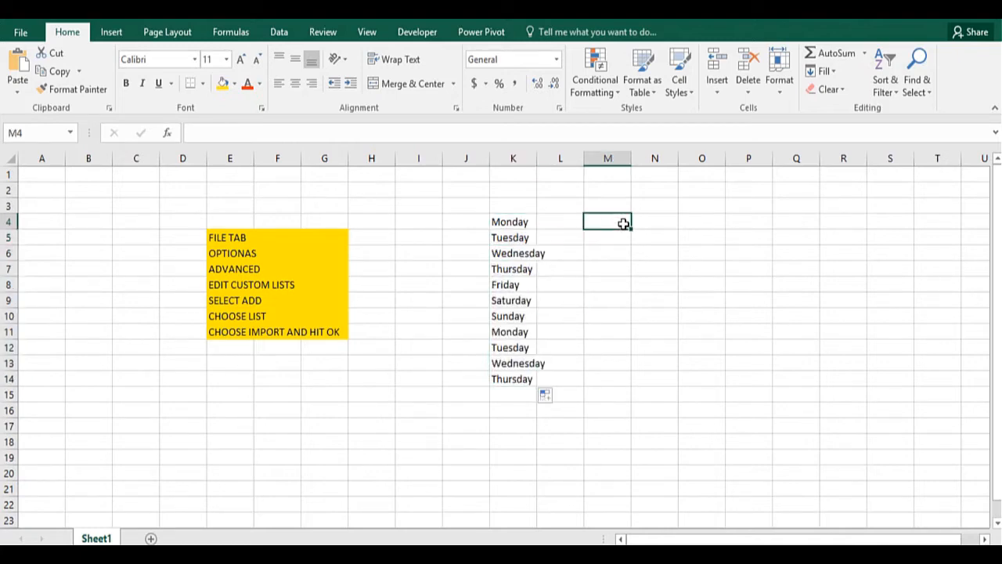
text(January)
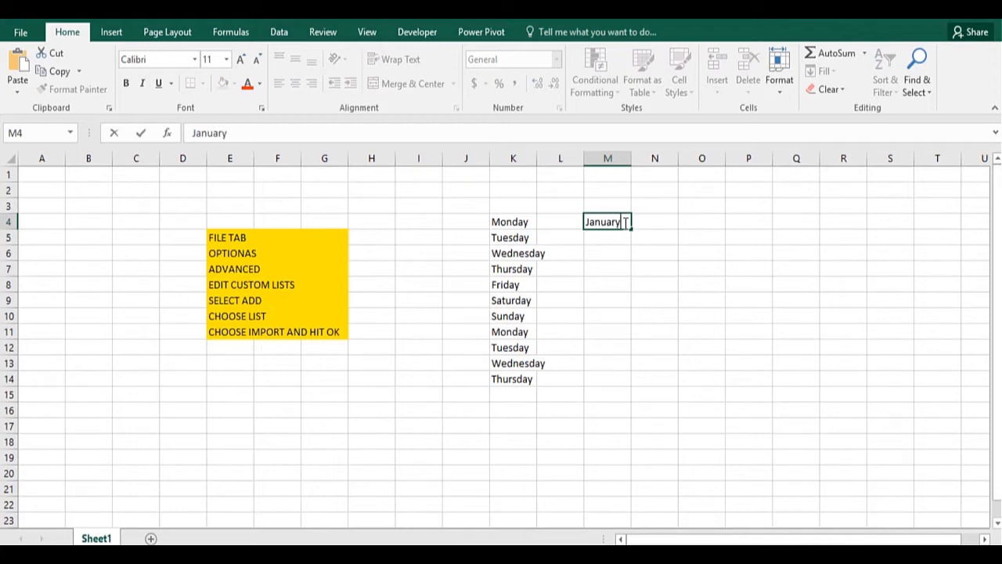
key(Return)
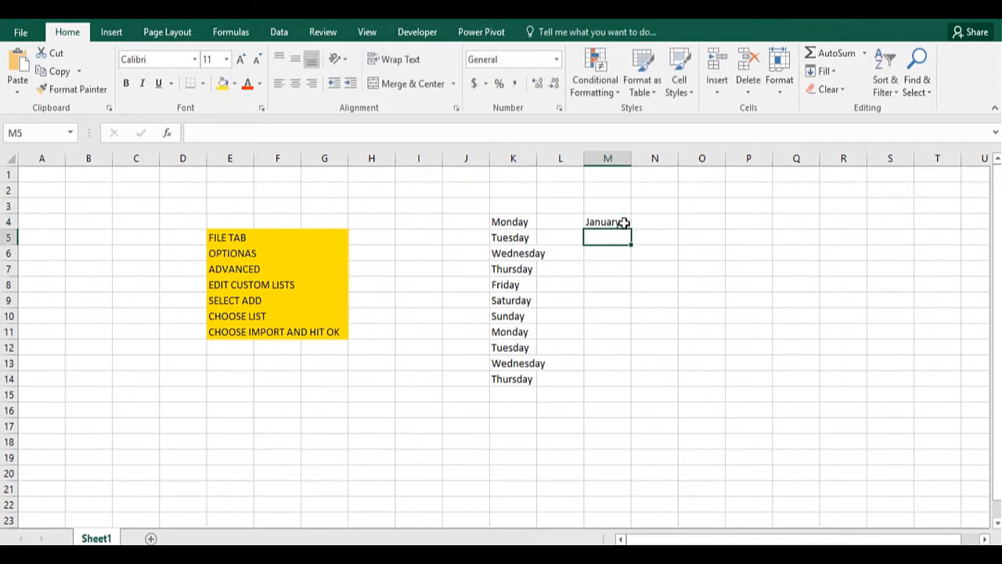
text(February)
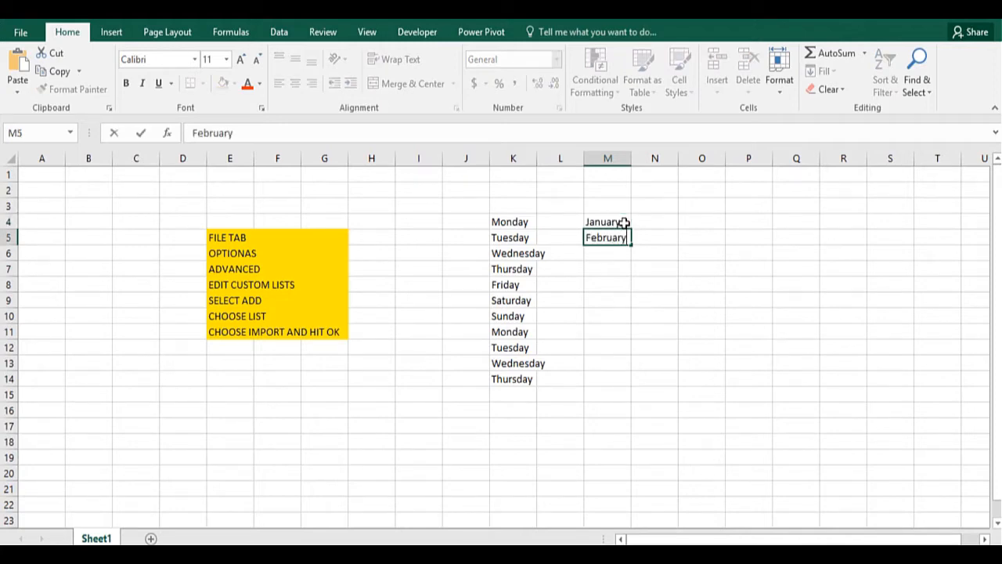
key(Return)
drag(602, 223, 652, 421)
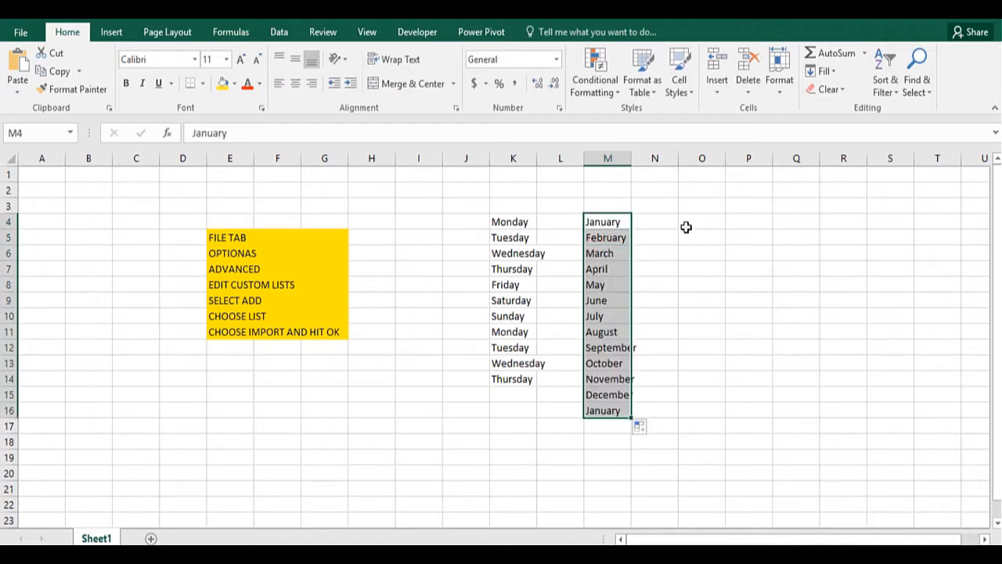
Step: Enter the dates 8/1/2017 and 9/1/2017 in O4:O5, extend the monthly series down to O15, and widen column O to fit
click(713, 218)
text(8/1/2017)
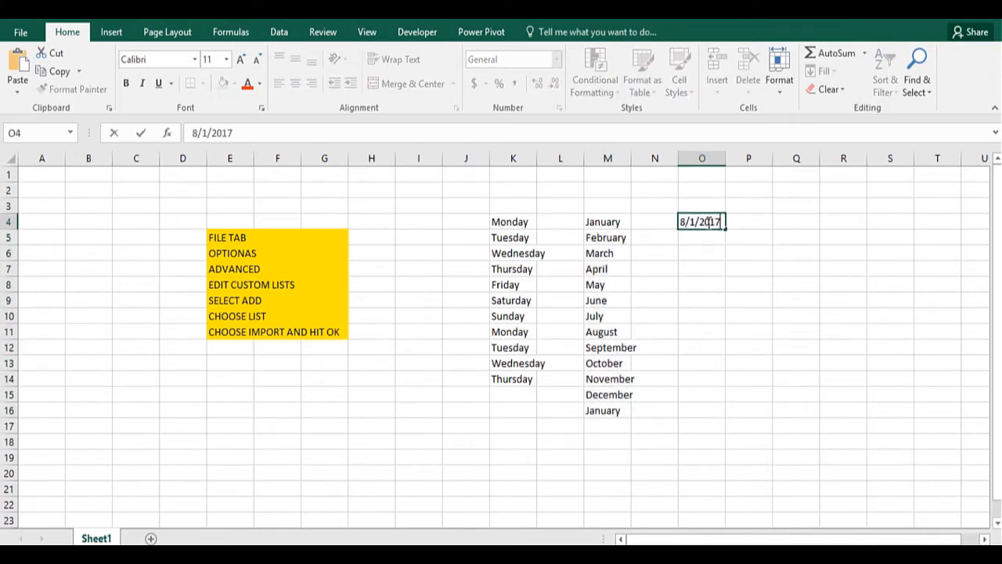
key(Return)
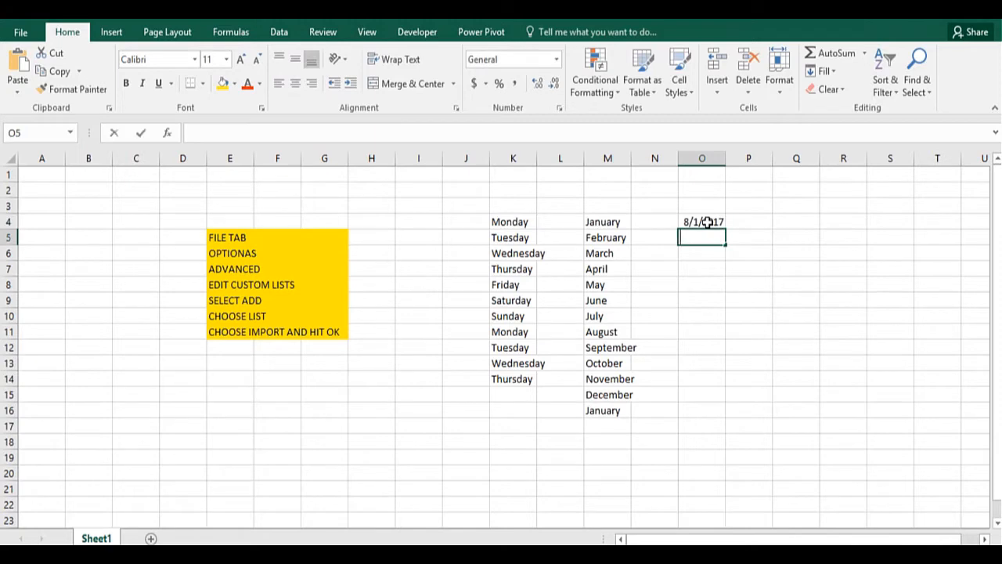
text(9/1)
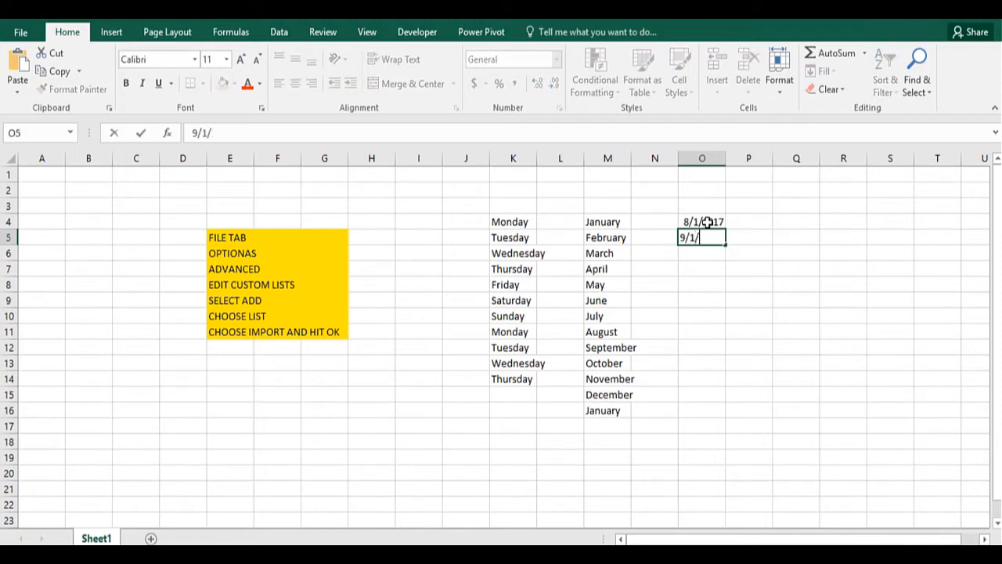
text(/2017)
key(Return)
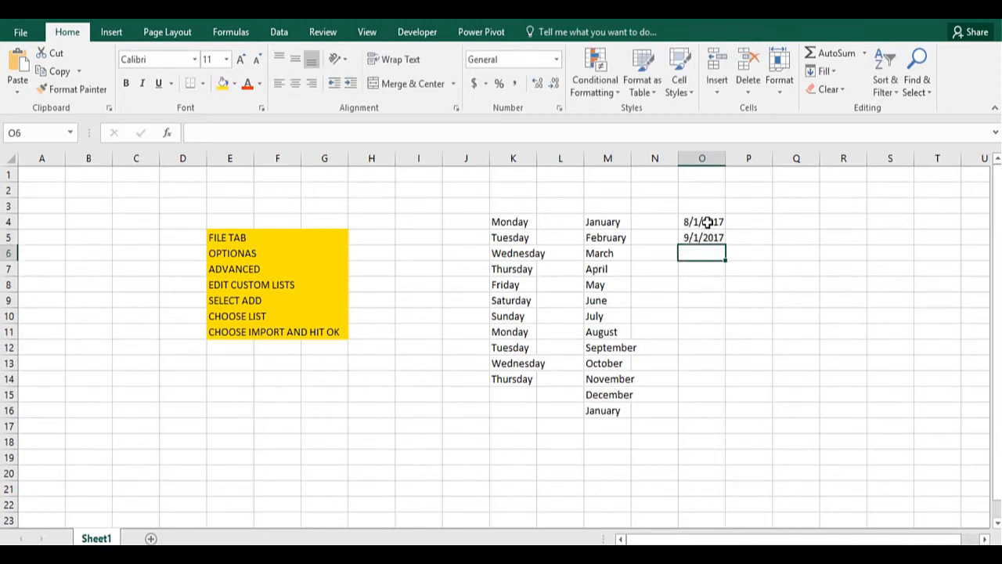
drag(707, 223, 720, 399)
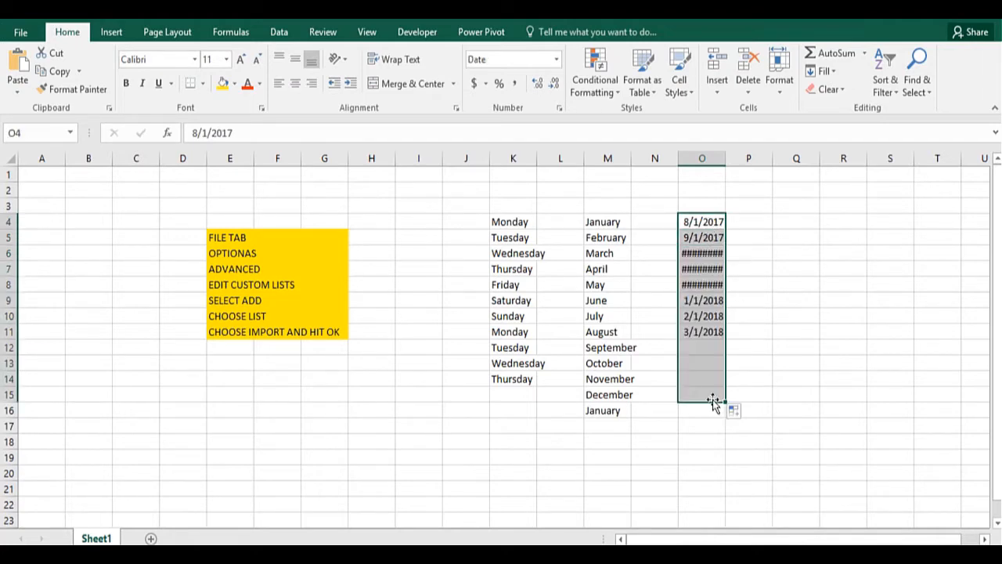
drag(725, 160, 738, 161)
click(461, 395)
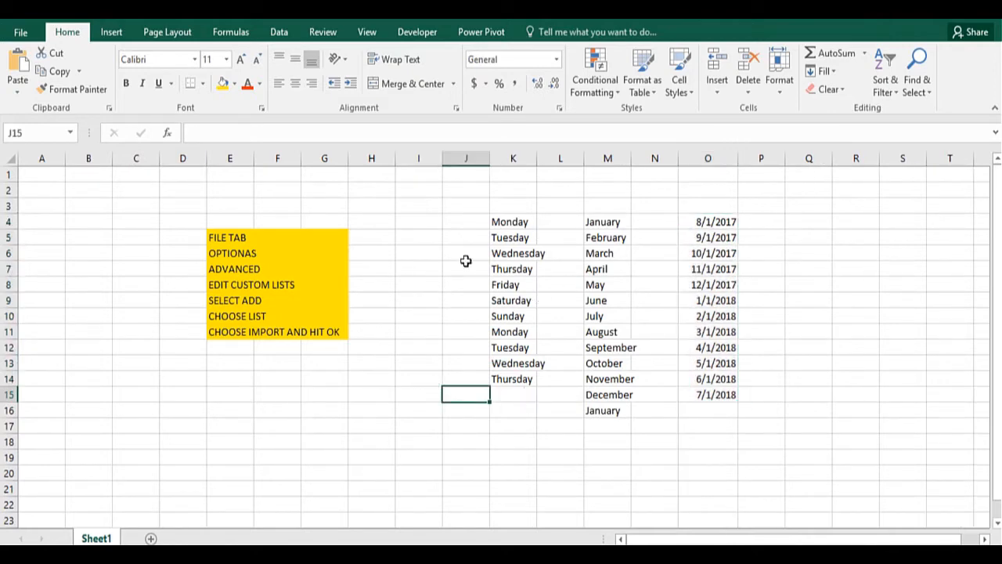
Step: Enter the cities LA, NYC, CHICAGO, HOUSTON, BOSTON and DENVER in cells H13 to H18
click(373, 365)
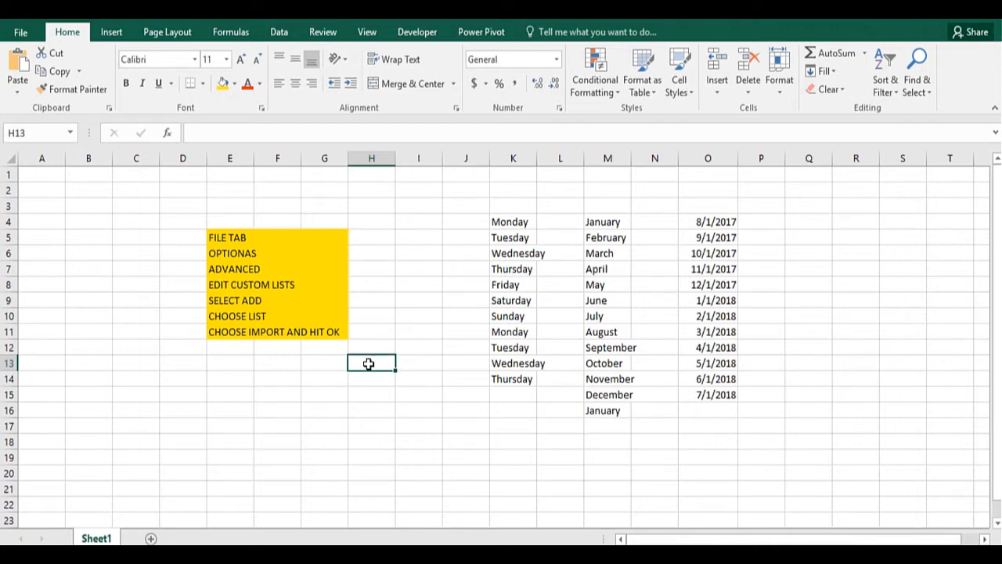
text(LA)
key(Return)
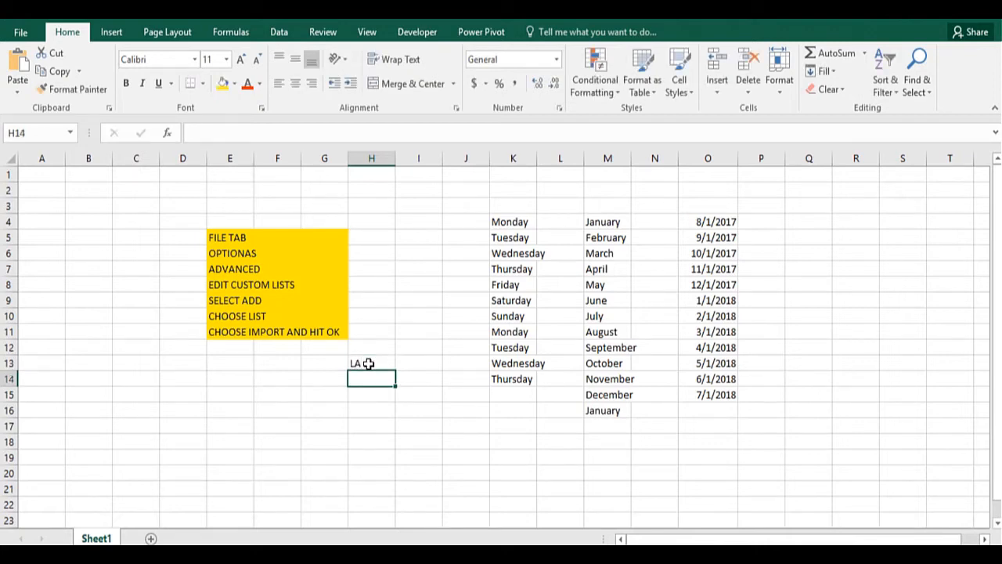
text(NYC)
key(Return)
text(CH)
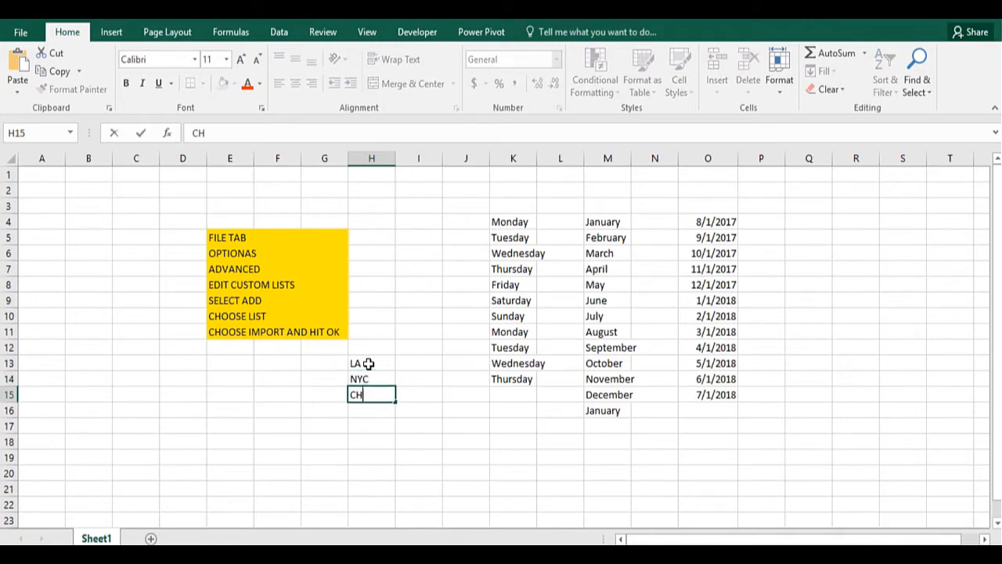
text(ICAGO)
key(Return)
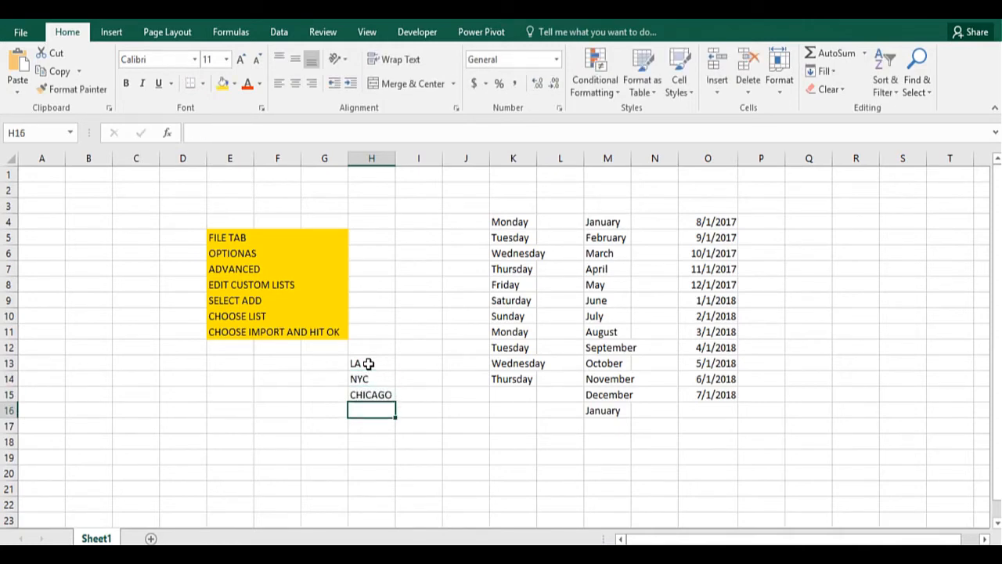
text(HOUSTON)
key(Return)
text(B)
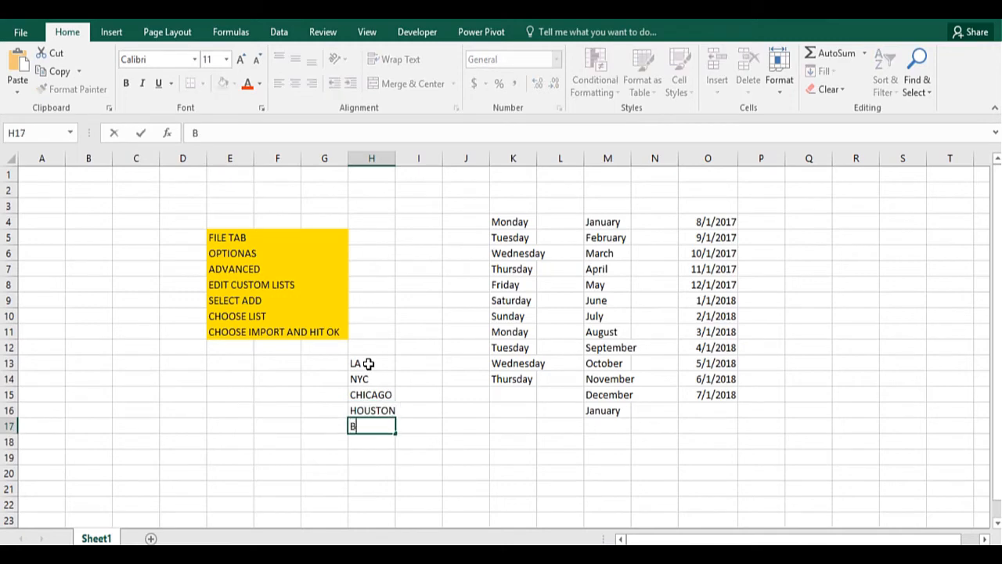
text(OSTON)
key(Return)
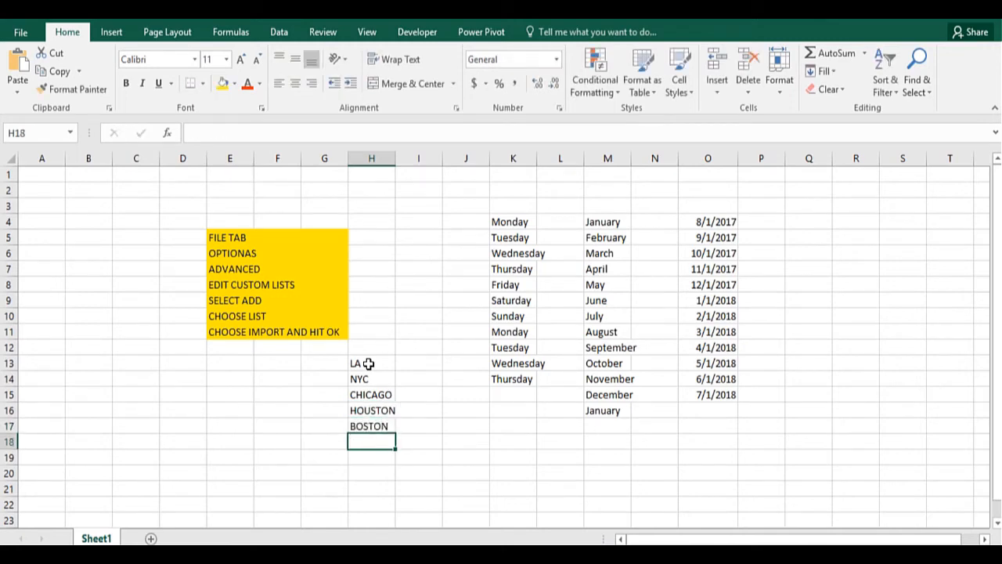
text(DENVER)
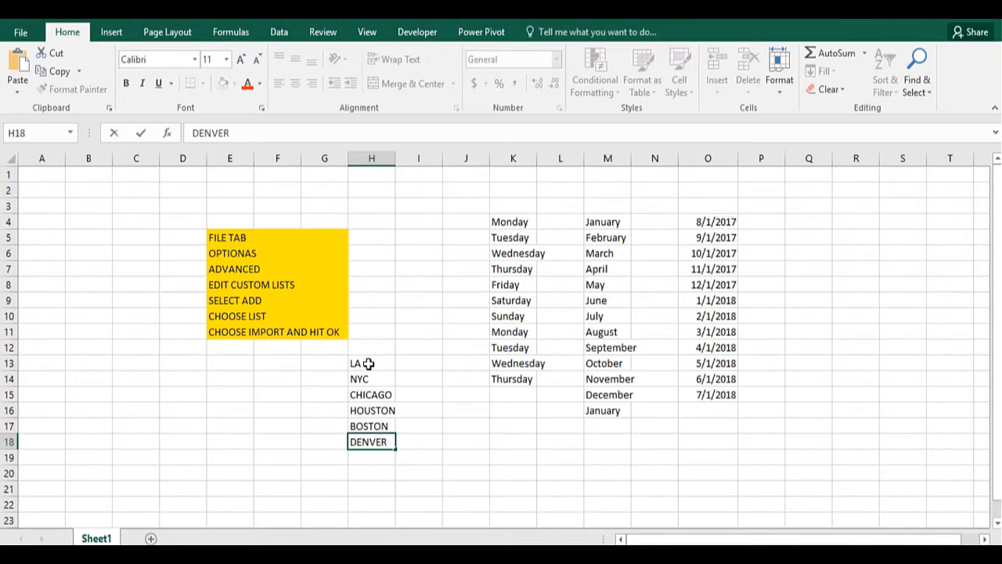
key(Return)
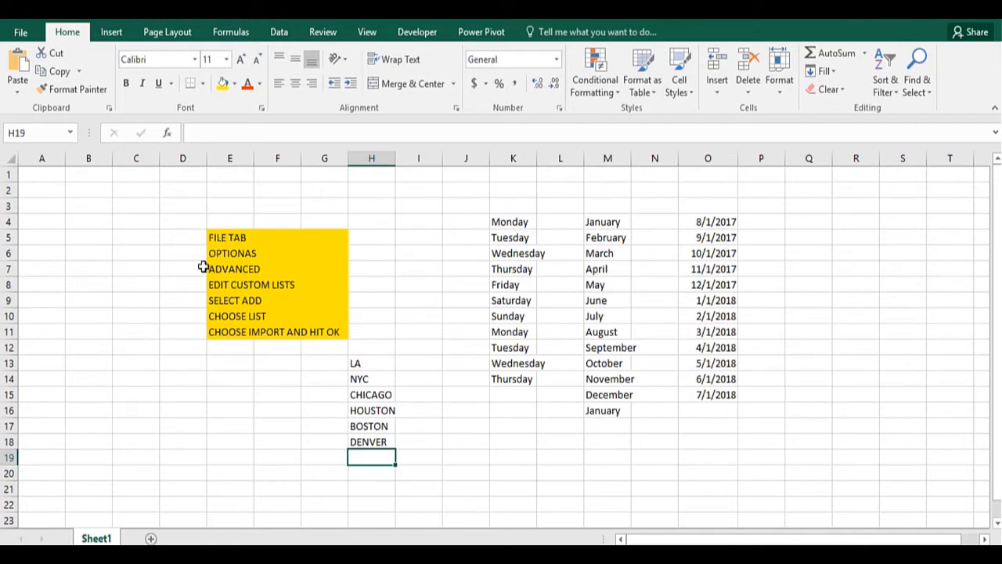
Step: Correct the misspelled second instruction in cell E6 to OPTIONS
click(223, 253)
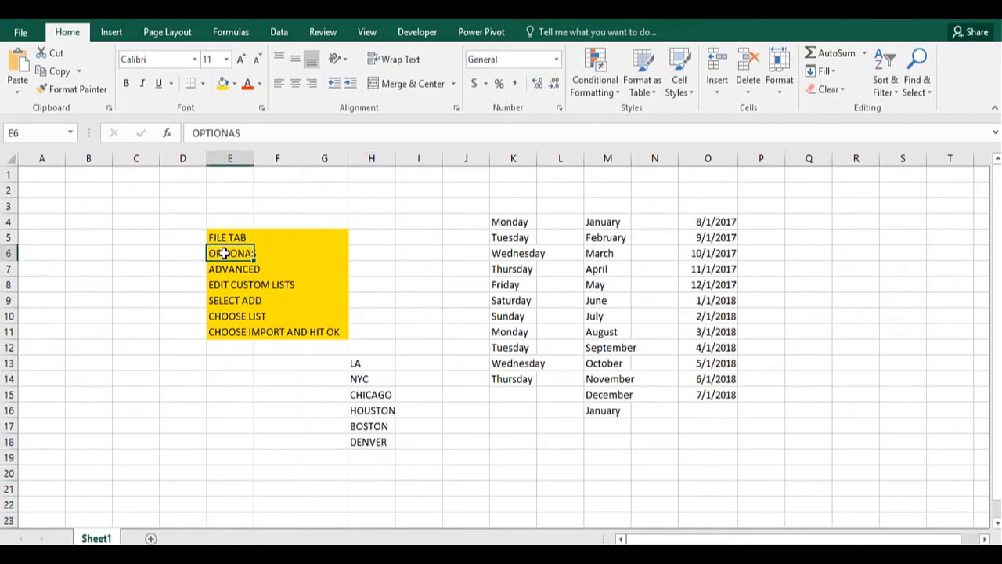
click(229, 133)
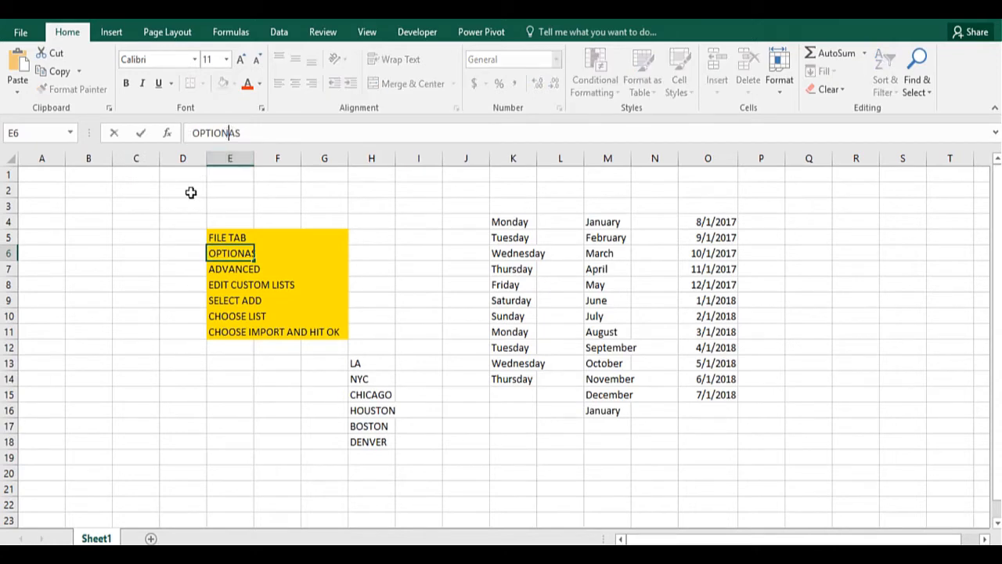
key(Delete)
click(159, 266)
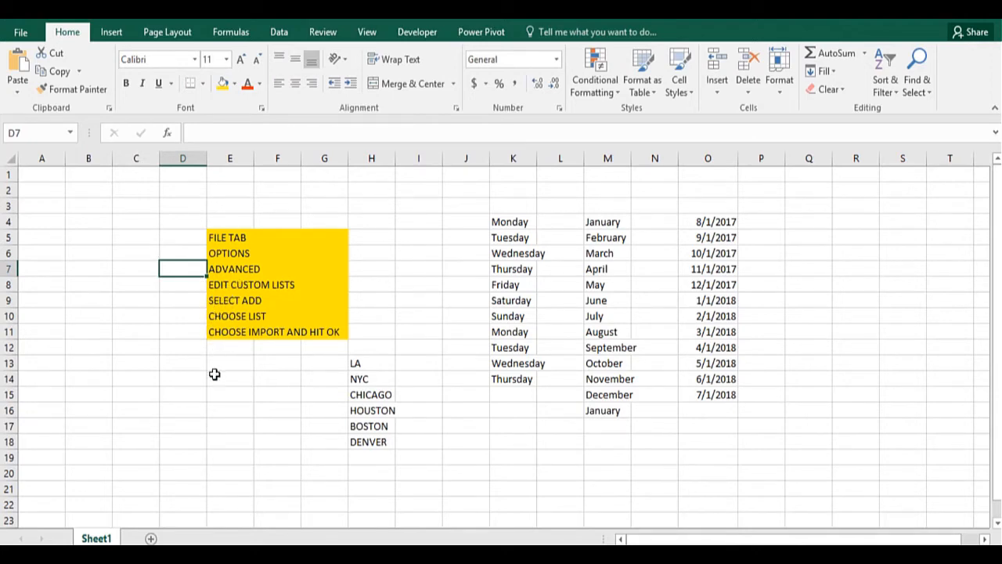
click(218, 423)
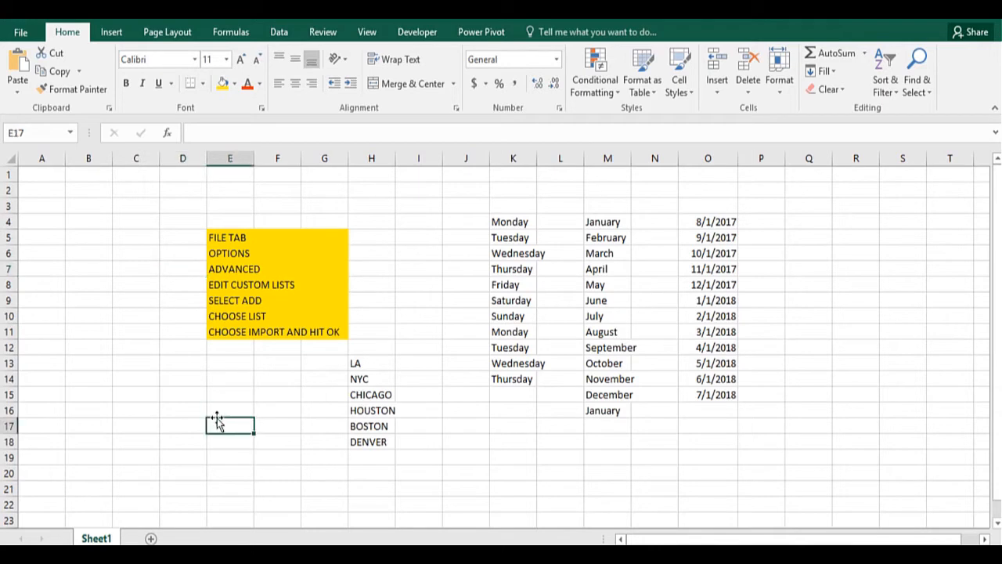
Step: Open the custom lists editor from the advanced program options
click(25, 36)
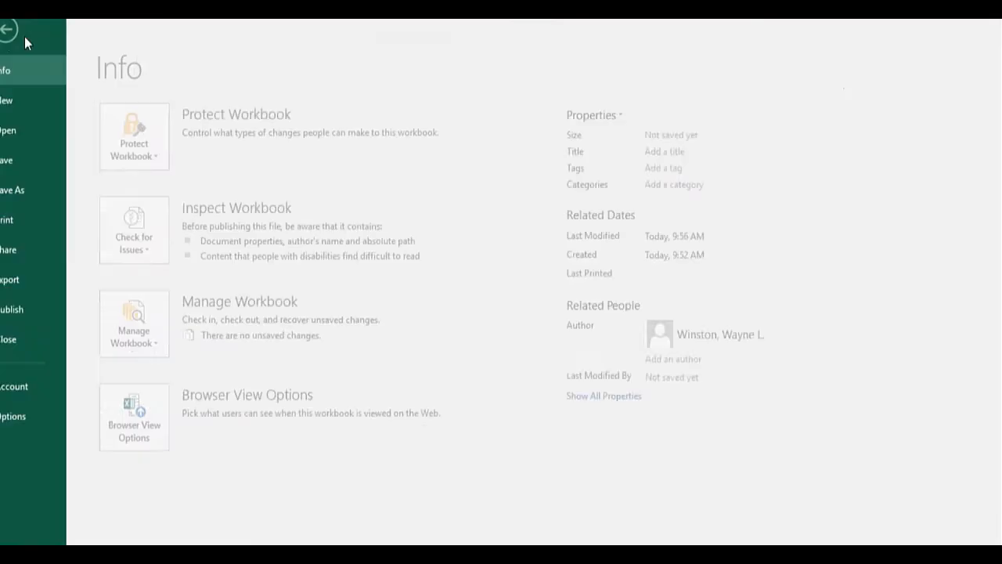
click(23, 413)
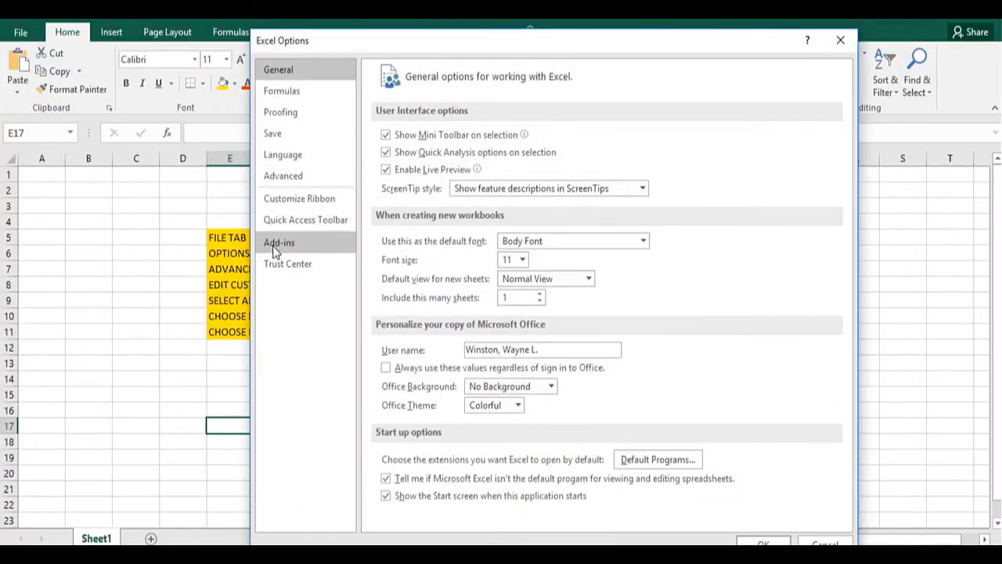
click(284, 178)
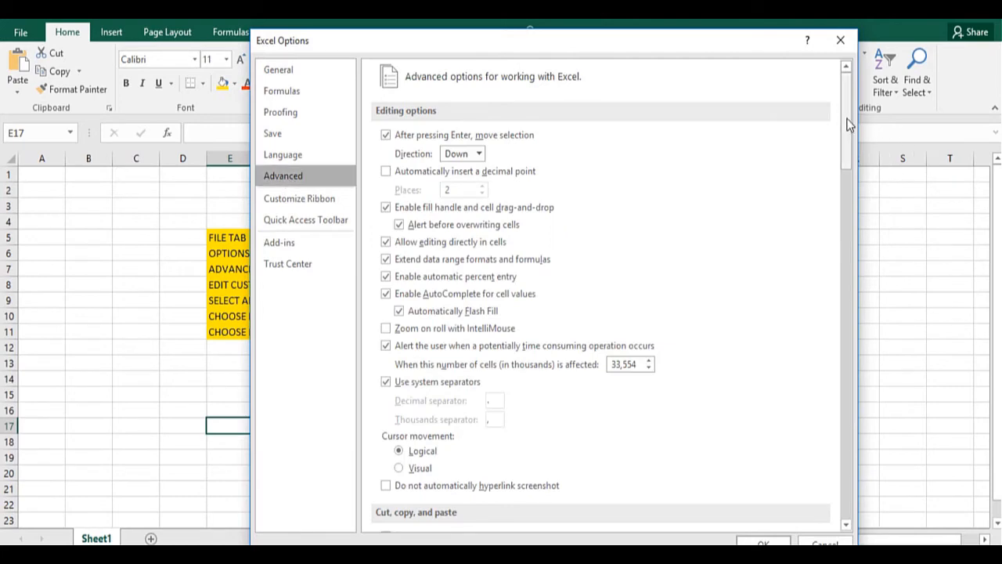
scroll(827, 196, down, 20)
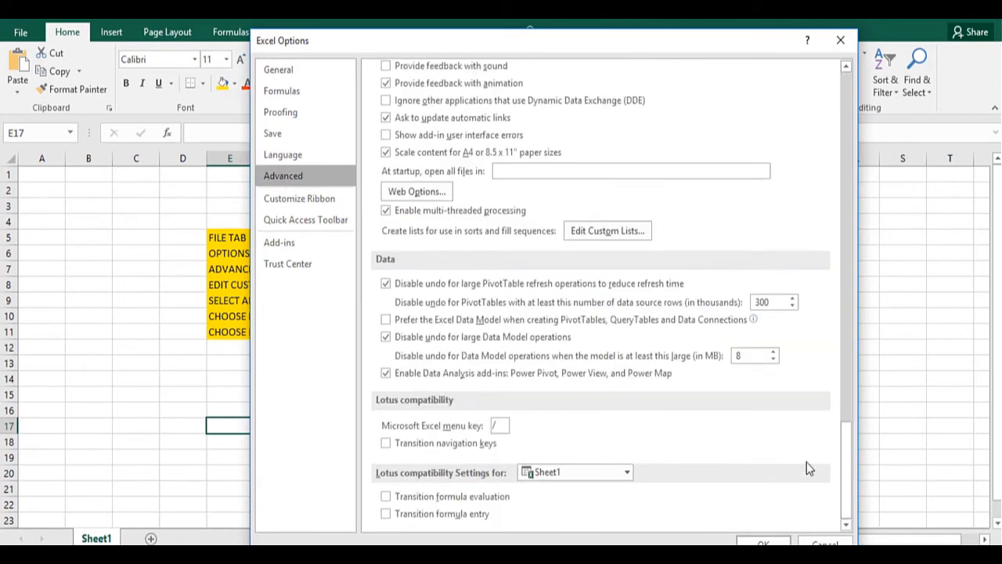
click(609, 231)
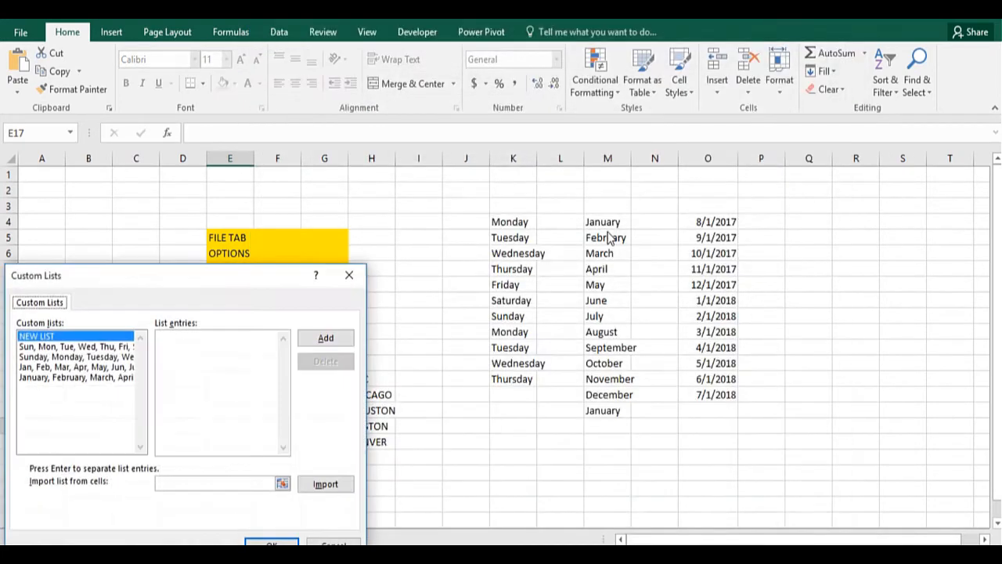
Step: Import cells H13:H18 as a new custom list of cities and accept the list and the program options
drag(405, 252, 760, 105)
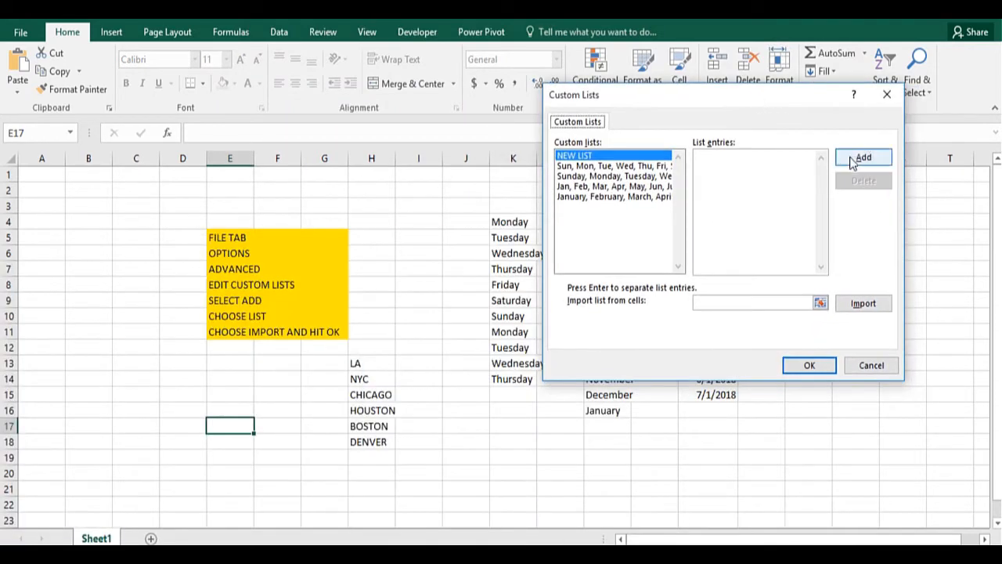
click(854, 159)
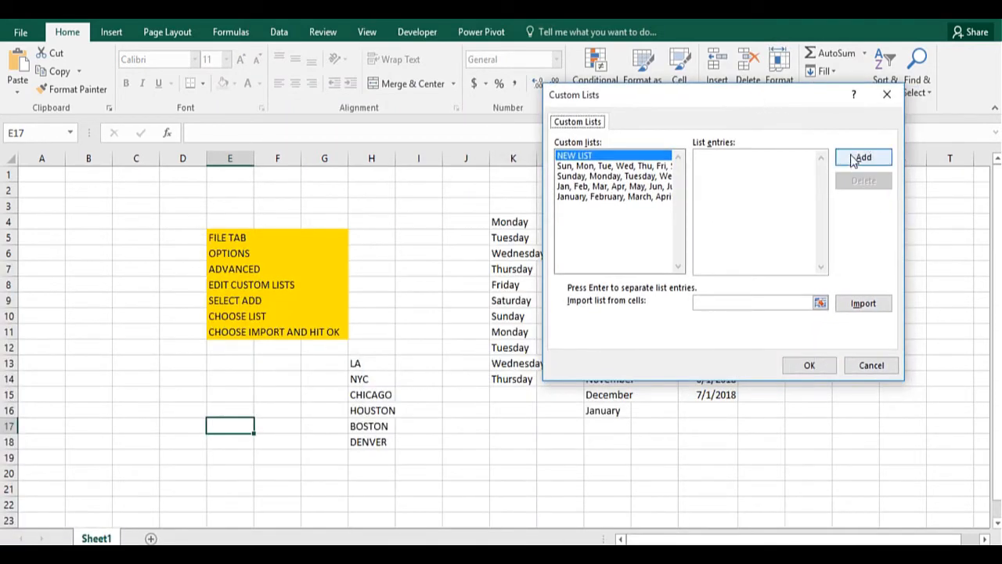
click(716, 302)
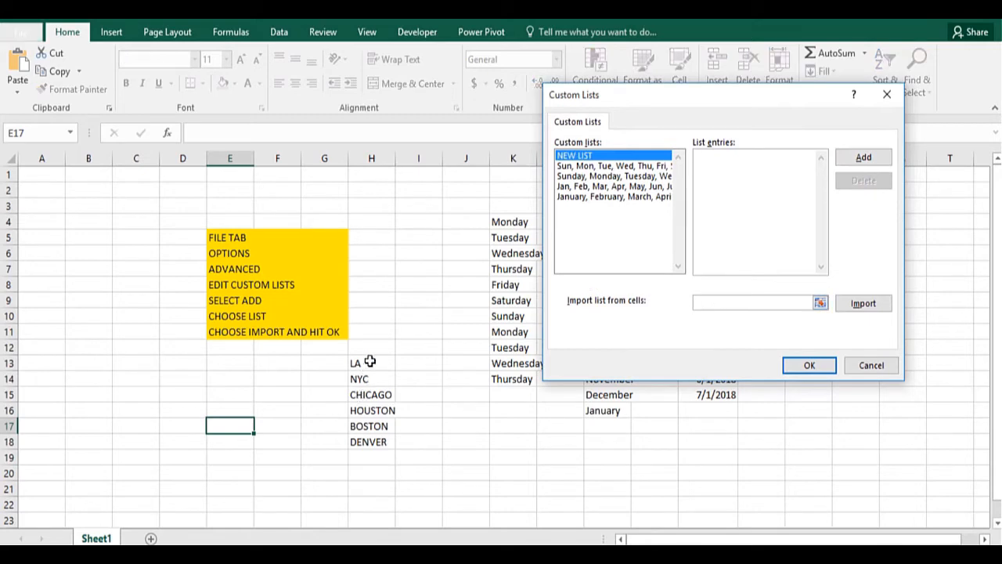
drag(369, 361, 368, 432)
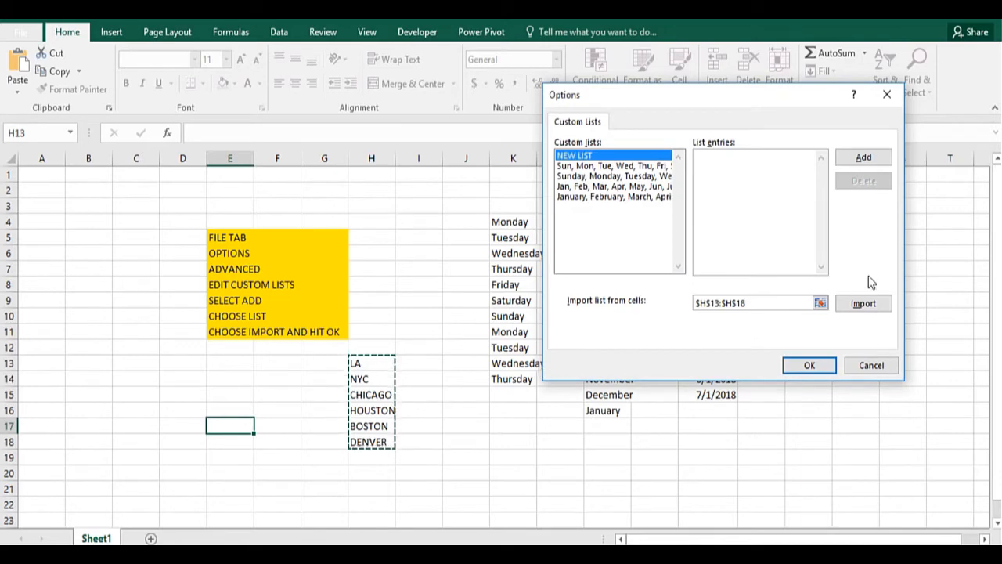
click(857, 304)
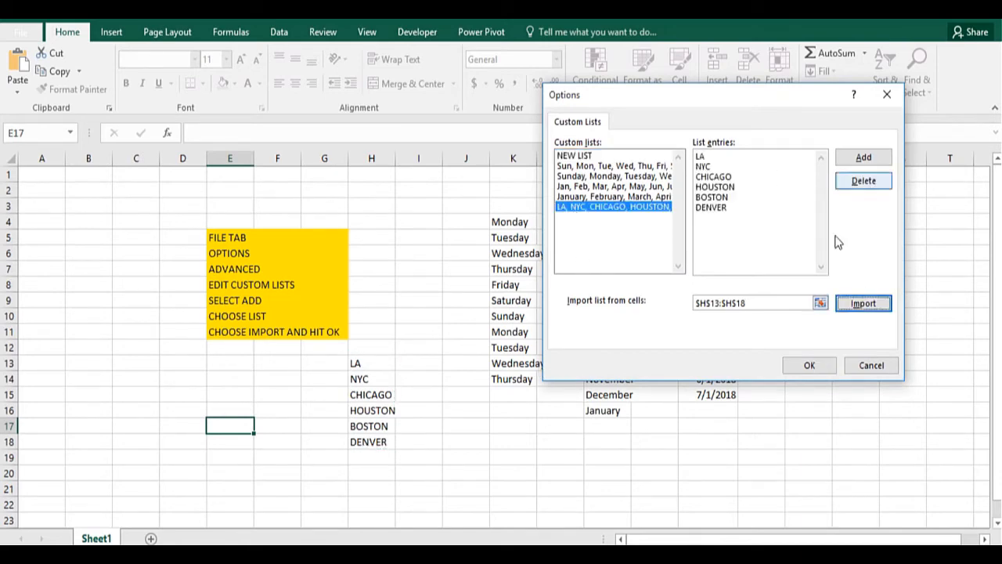
click(807, 367)
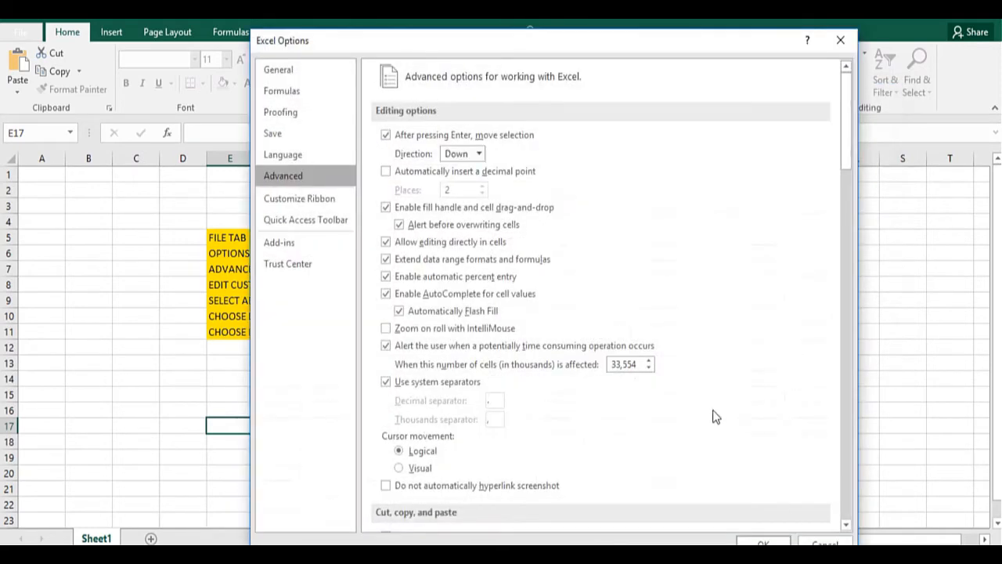
click(764, 543)
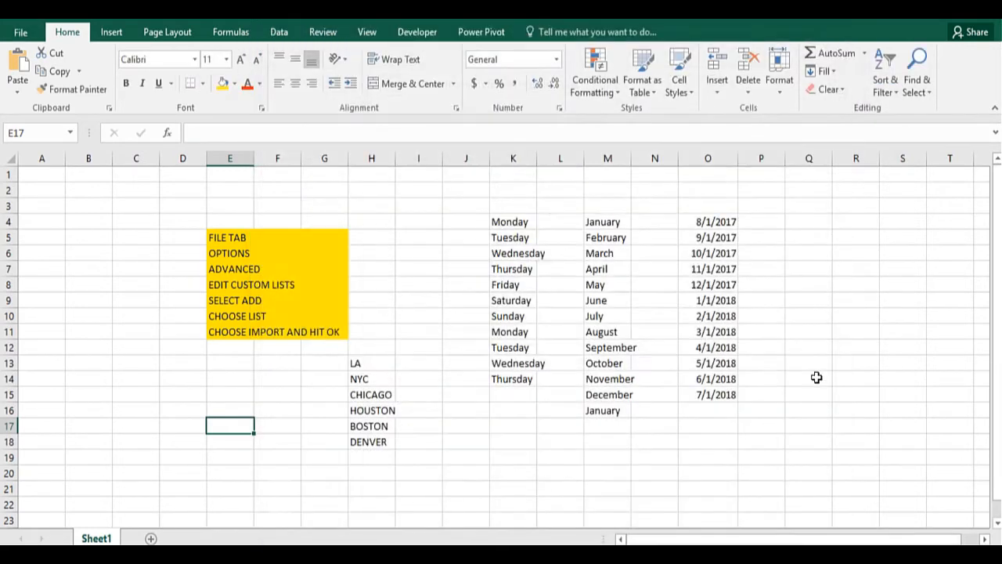
Step: Enter LA in cell K18 and fill the city series down to K24
click(515, 443)
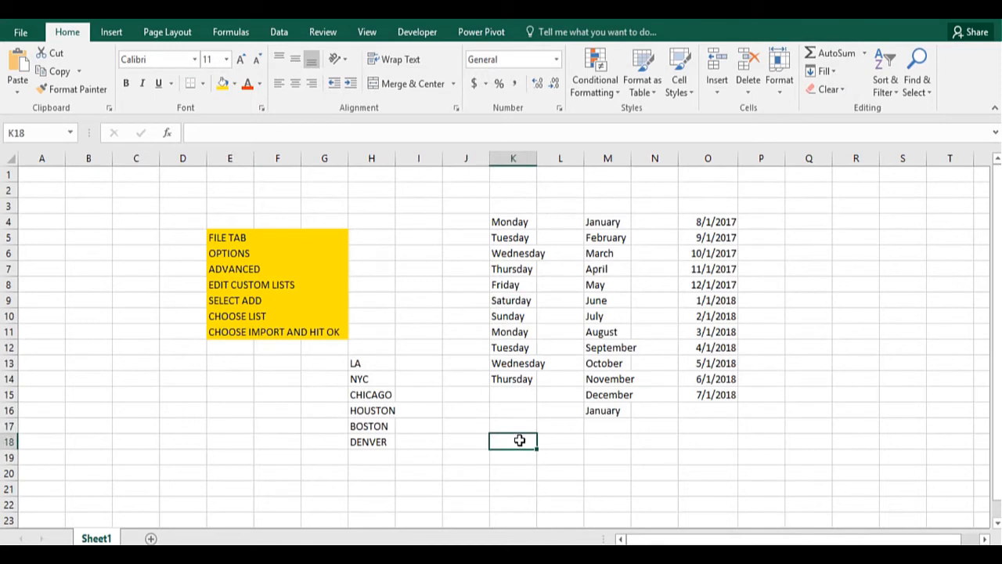
text(LA)
key(Return)
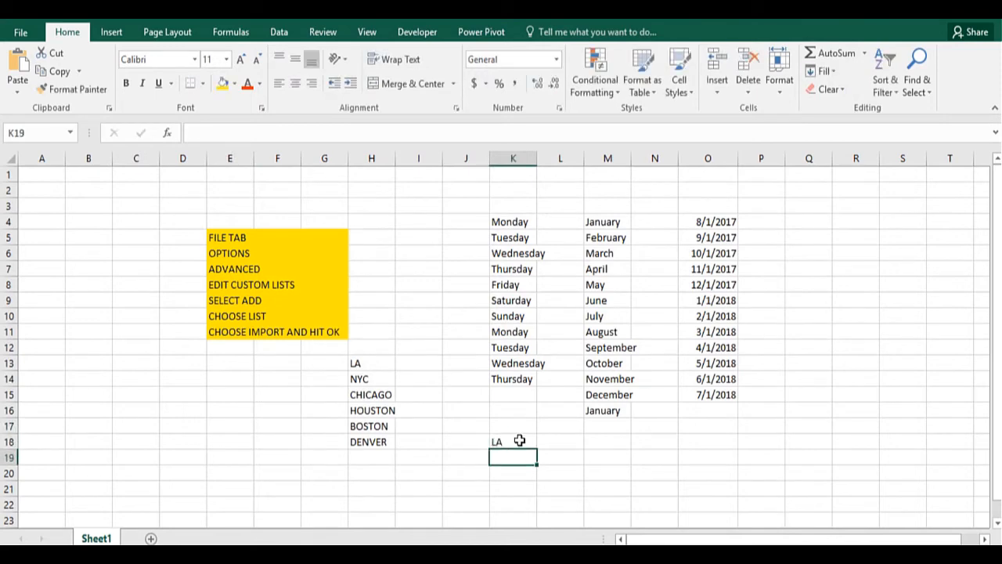
click(519, 442)
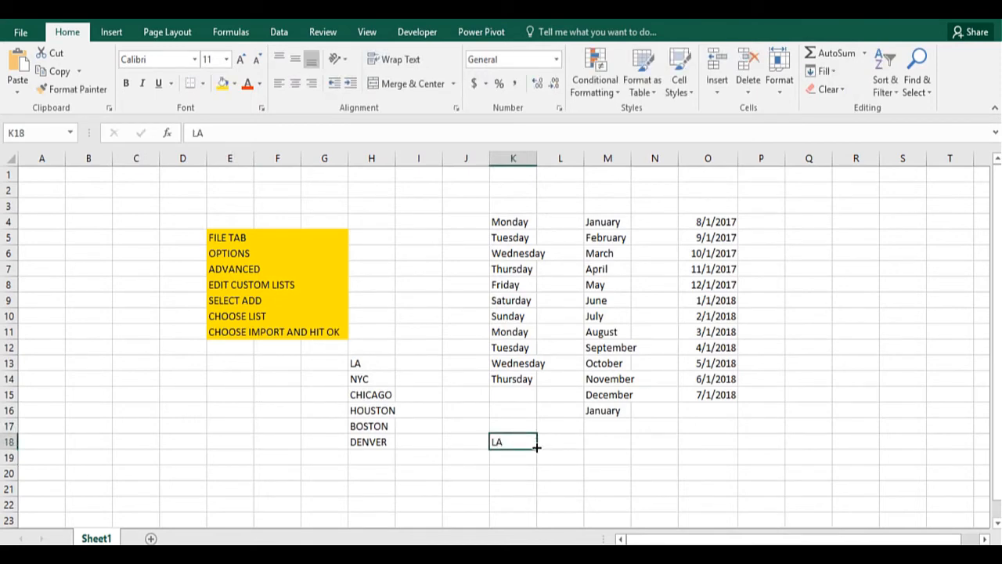
drag(535, 445, 532, 494)
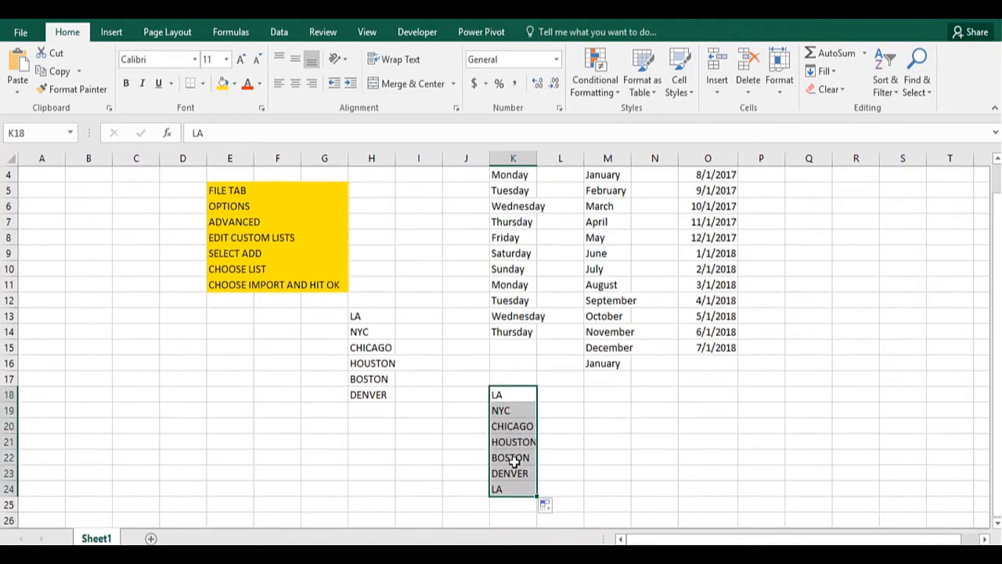
Step: Enter LA in both N18 and N19, and fill the pair down column N
click(652, 394)
text(LA)
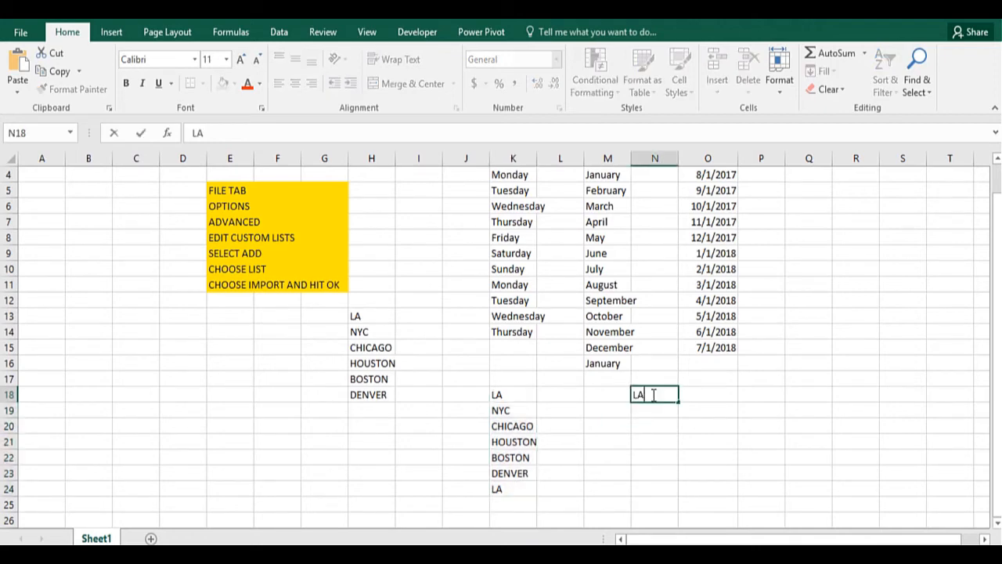
key(Return)
text(LA)
key(Return)
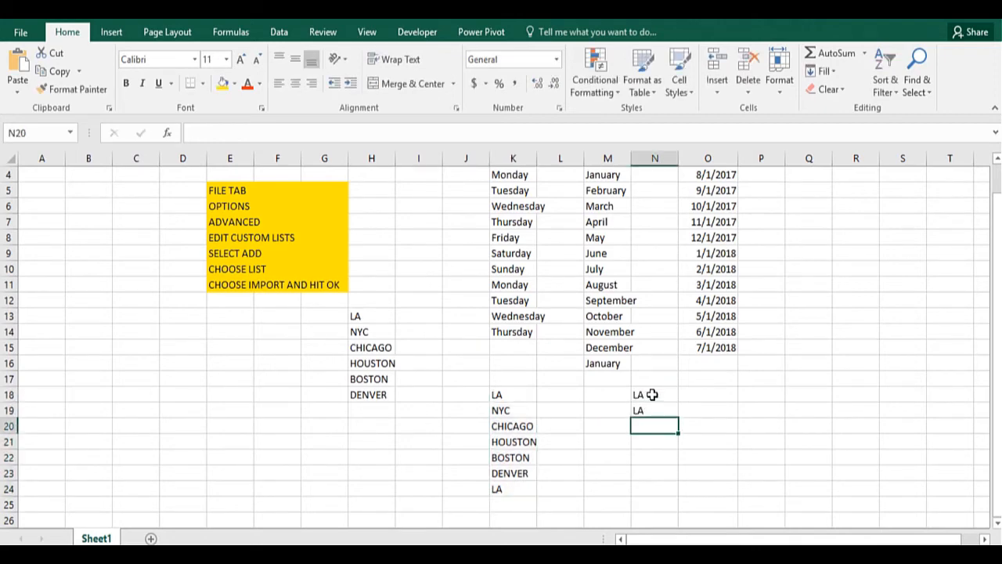
drag(653, 394, 678, 479)
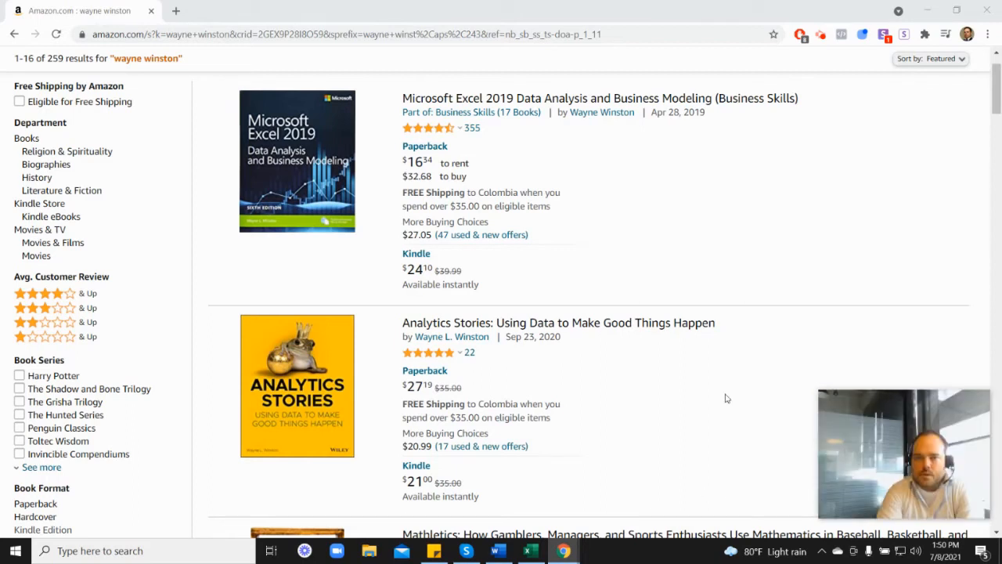
mouse_move(430, 135)
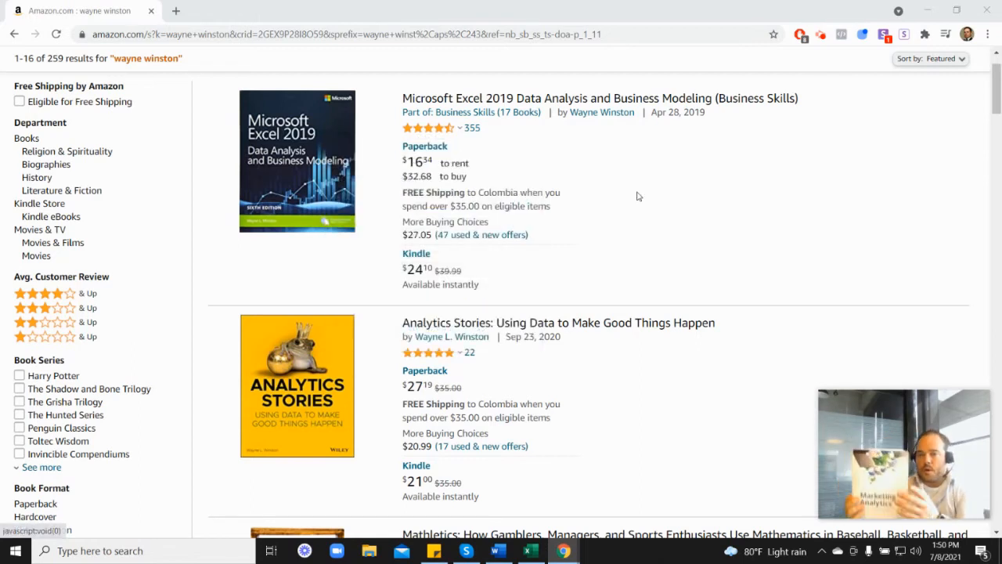
scroll(926, 319, down, 7)
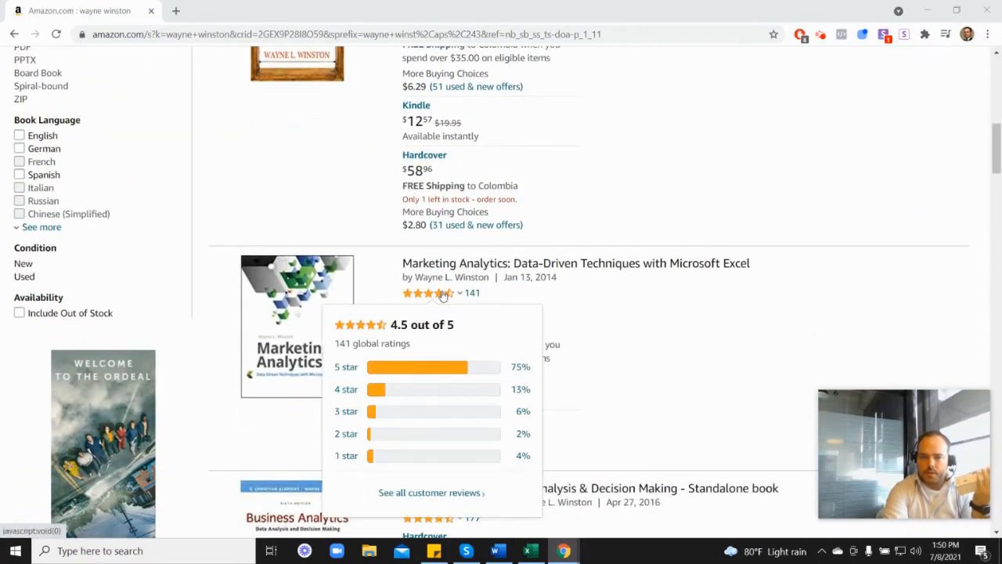
scroll(584, 297, up, 5)
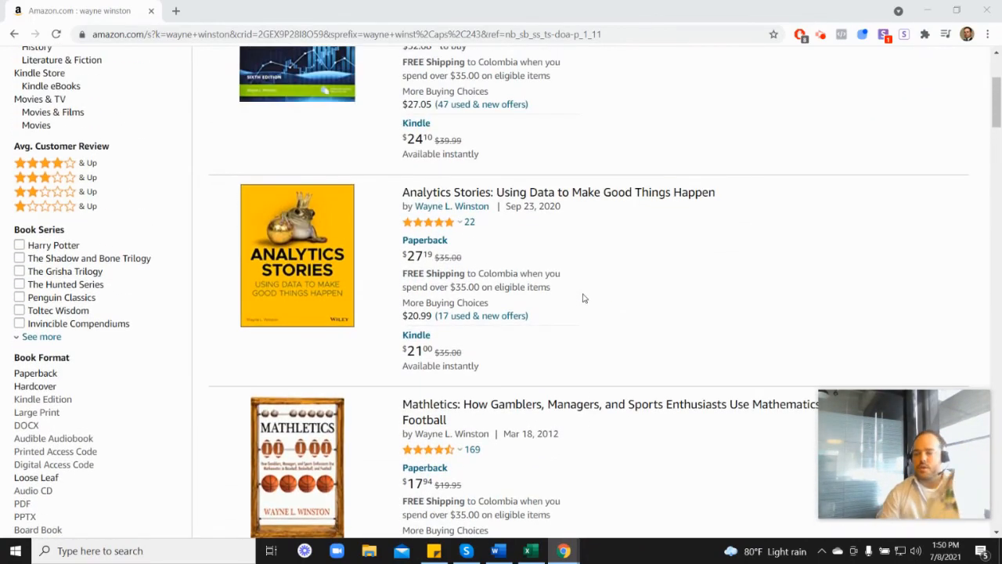